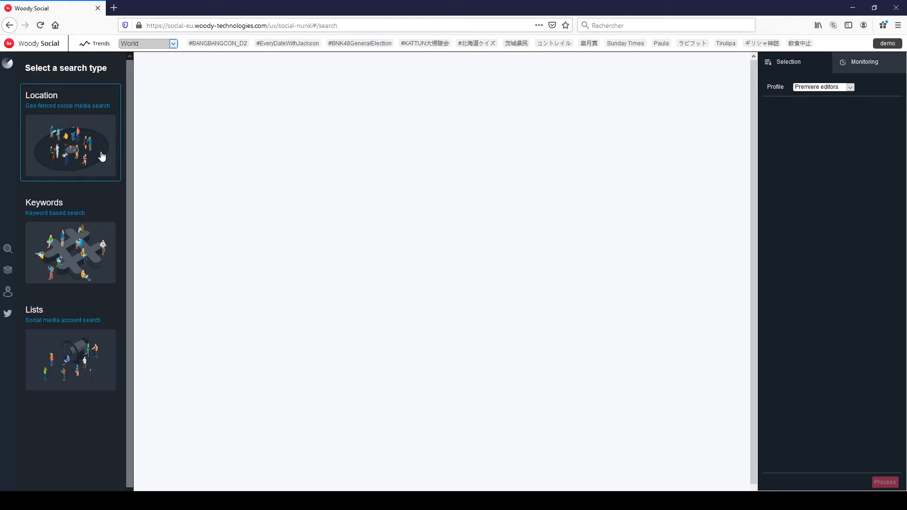
# Create a location search centred near Battery Park, New York, with a search circle of about 3139 m radius.
pyautogui.click(102, 155)
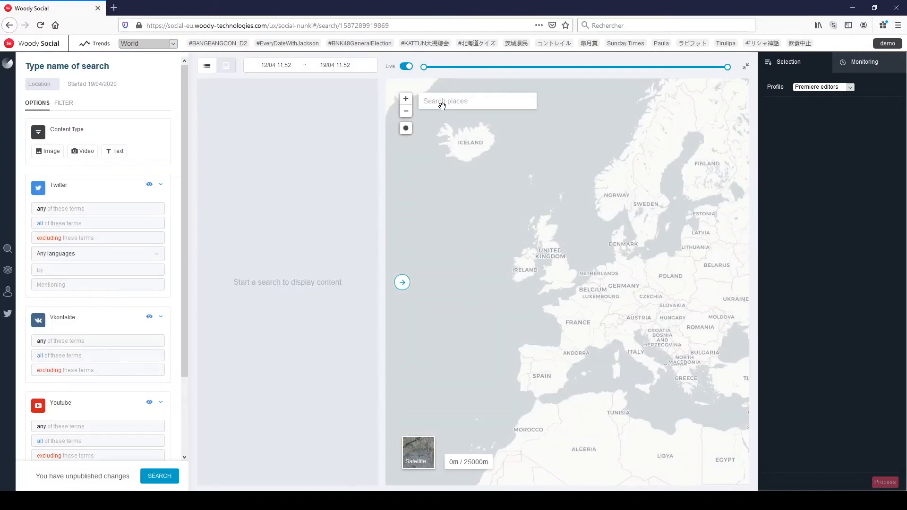
pyautogui.write('battery')
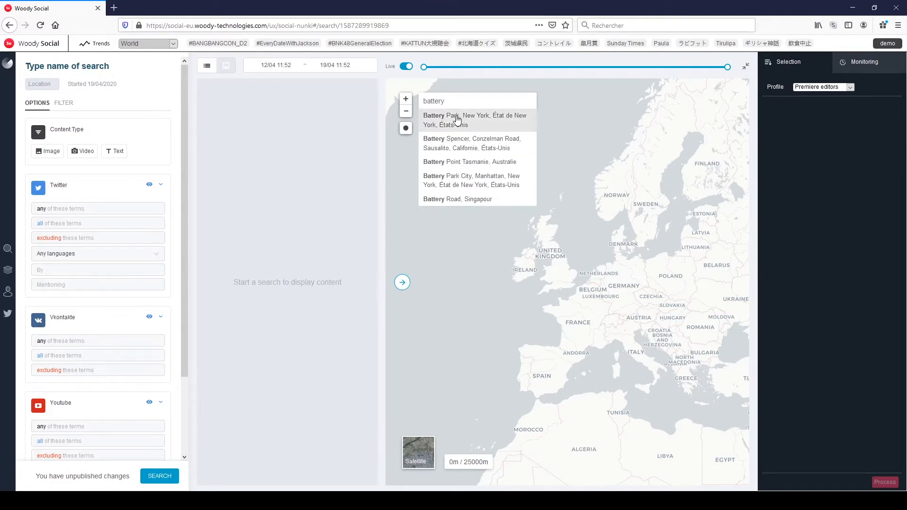
pyautogui.click(456, 116)
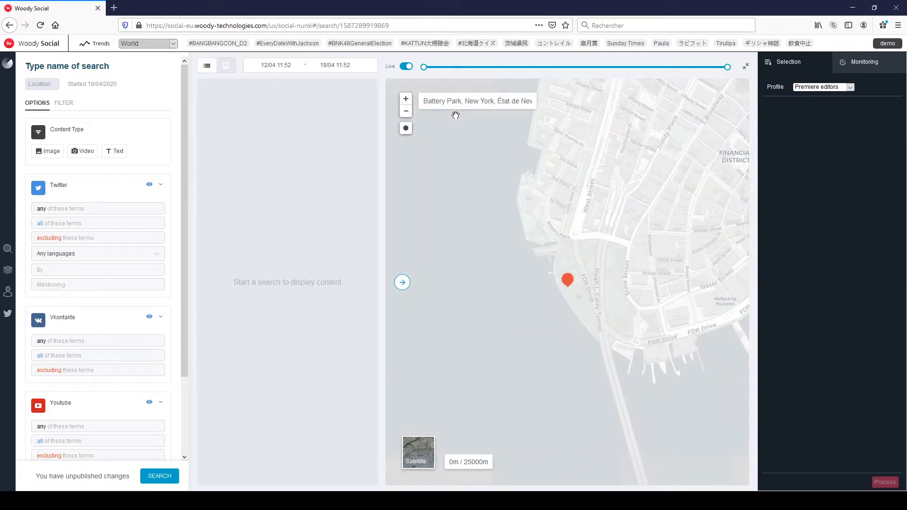
pyautogui.click(406, 112)
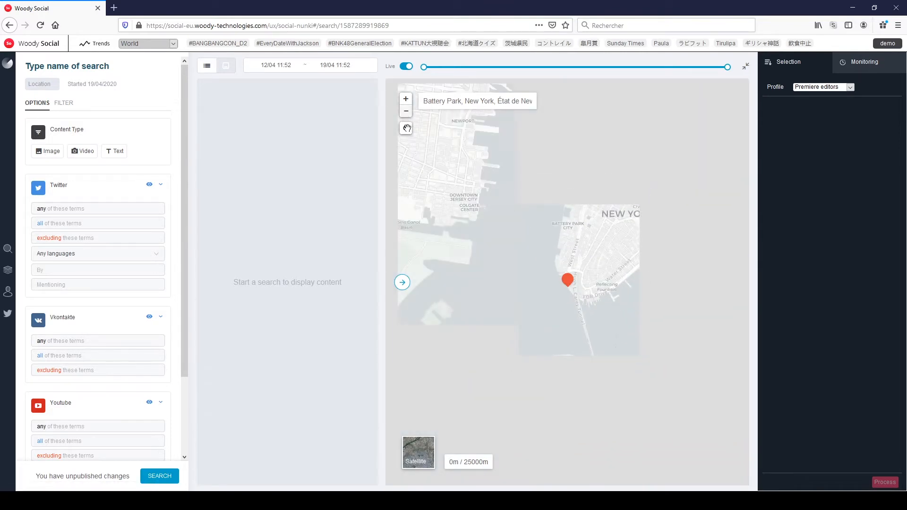
pyautogui.click(406, 128)
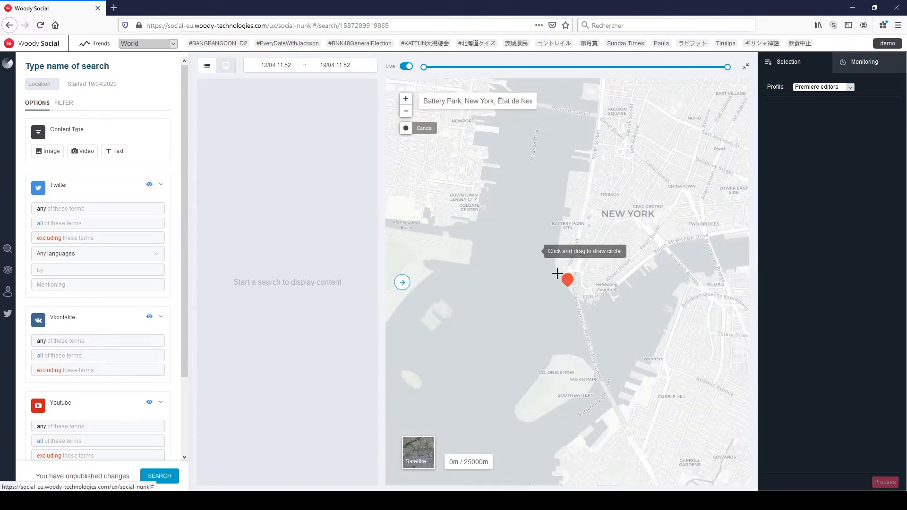
pyautogui.moveTo(581, 294); pyautogui.dragTo(474, 117)
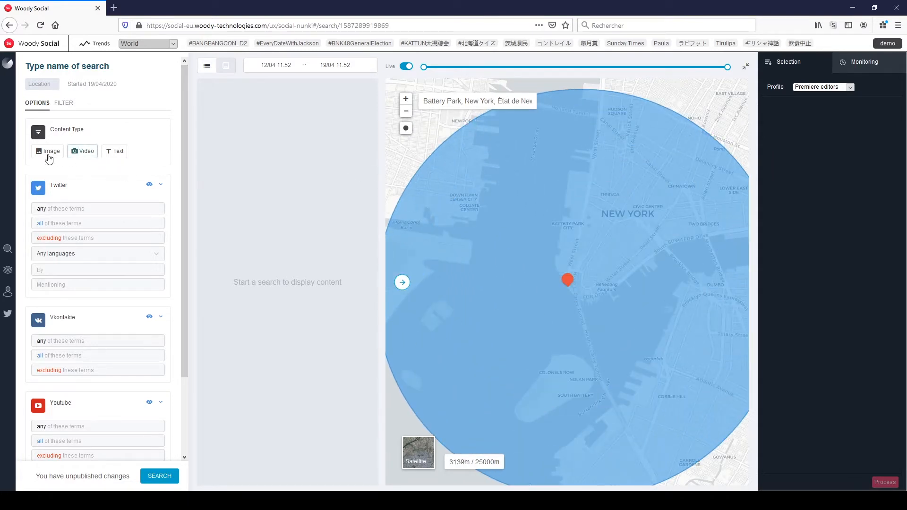
# Exclude text posts, run the location search and expand the results into a full-width grid without the map.
pyautogui.click(115, 151)
pyautogui.click(160, 477)
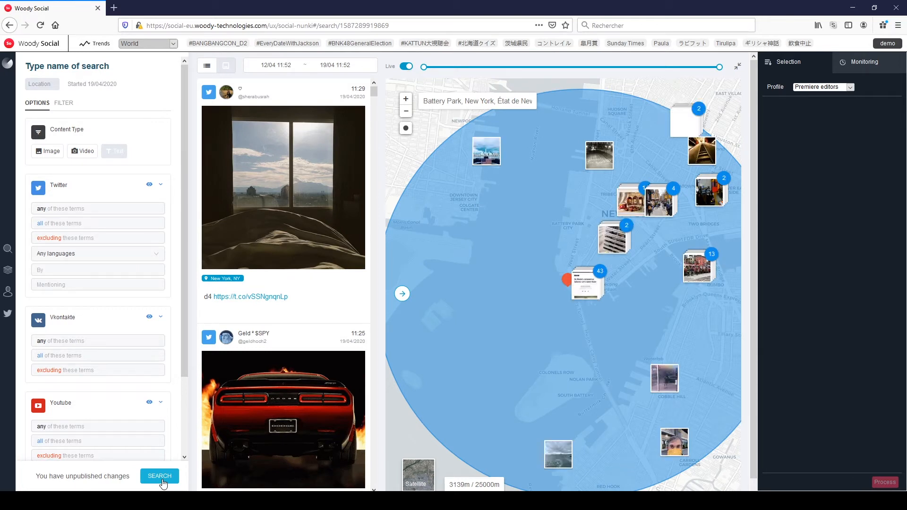
pyautogui.click(402, 294)
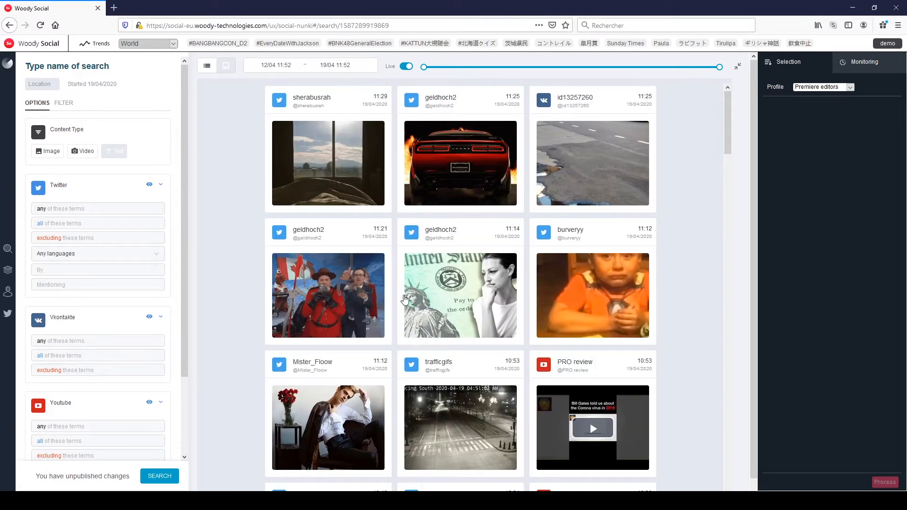
# Inspect the night-time traffic camera post's profile info, Street View location and reverse image search, and close its details.
pyautogui.moveTo(404, 299)
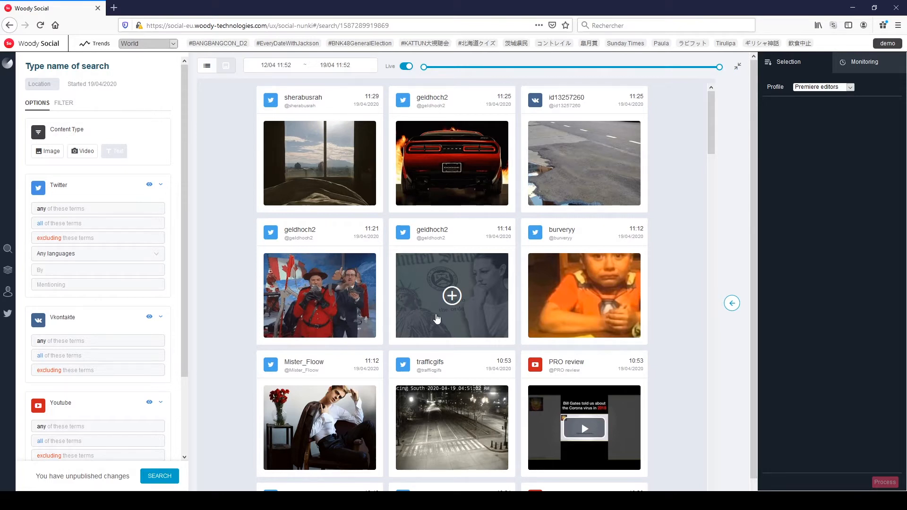
pyautogui.moveTo(430, 365)
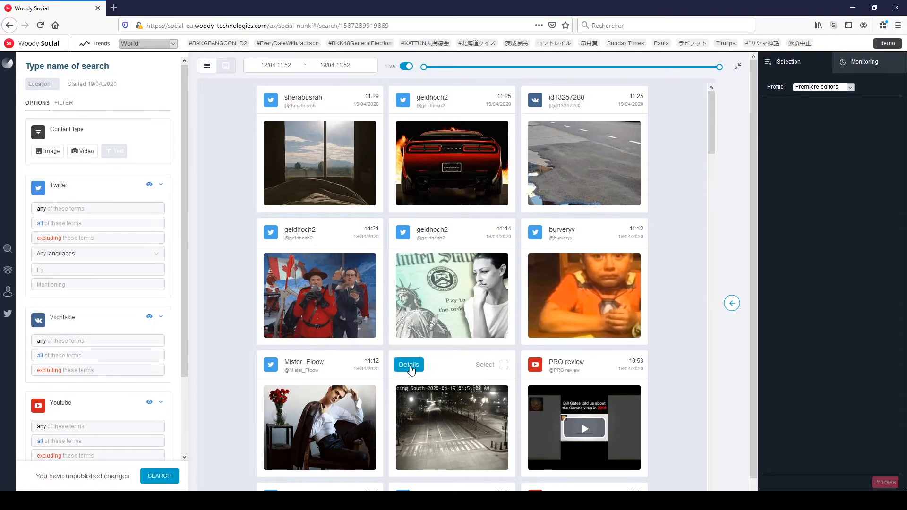
pyautogui.click(410, 368)
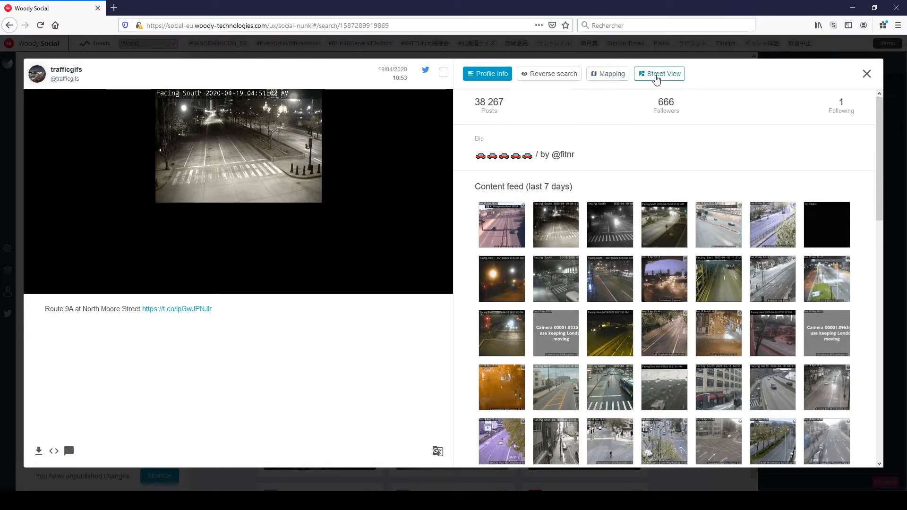
pyautogui.click(657, 78)
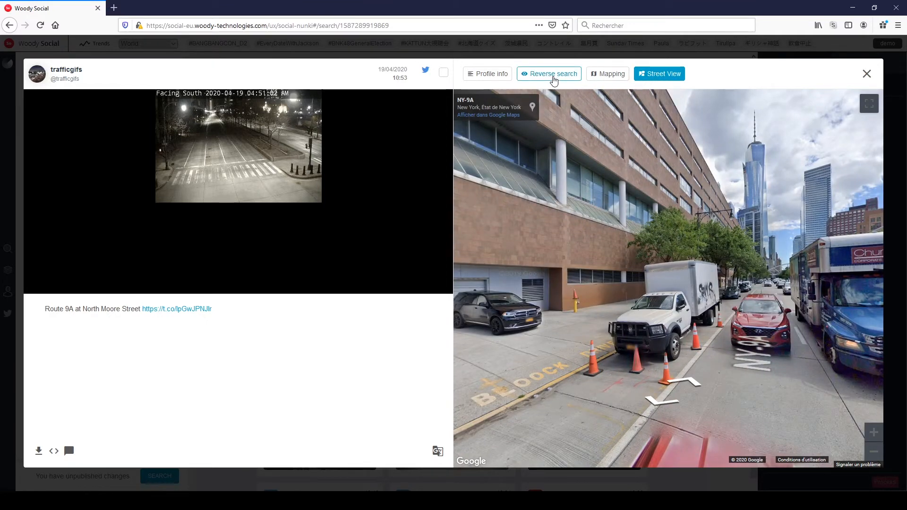
pyautogui.click(554, 79)
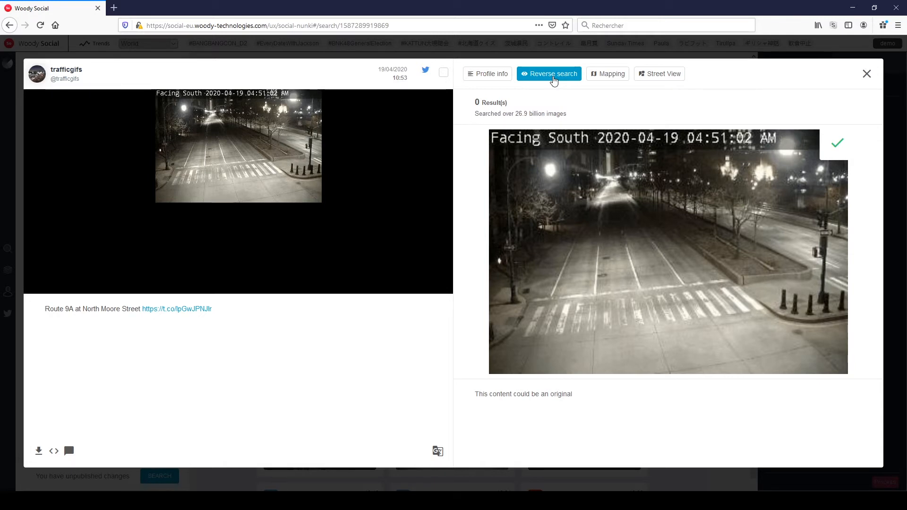
pyautogui.click(867, 74)
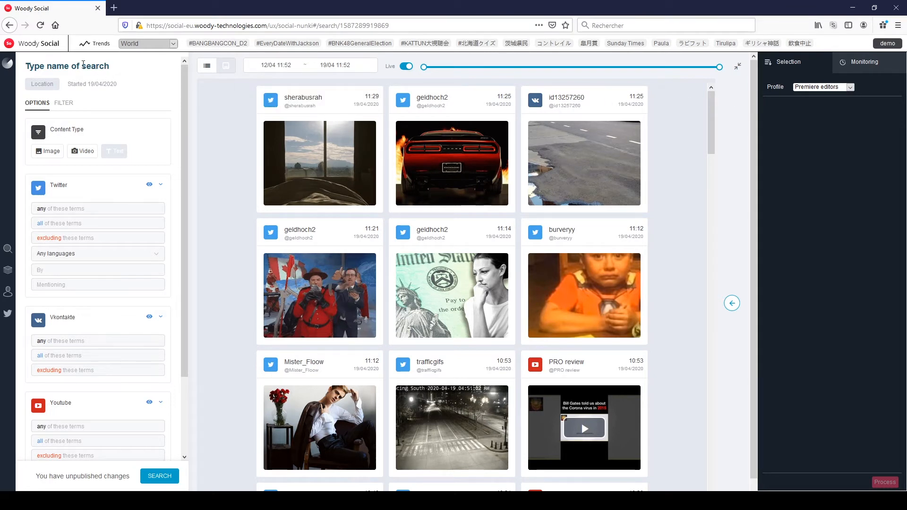
# Name the location search "Battery Park" and return to the searches overview.
pyautogui.click(82, 65)
pyautogui.write('Battery Park')
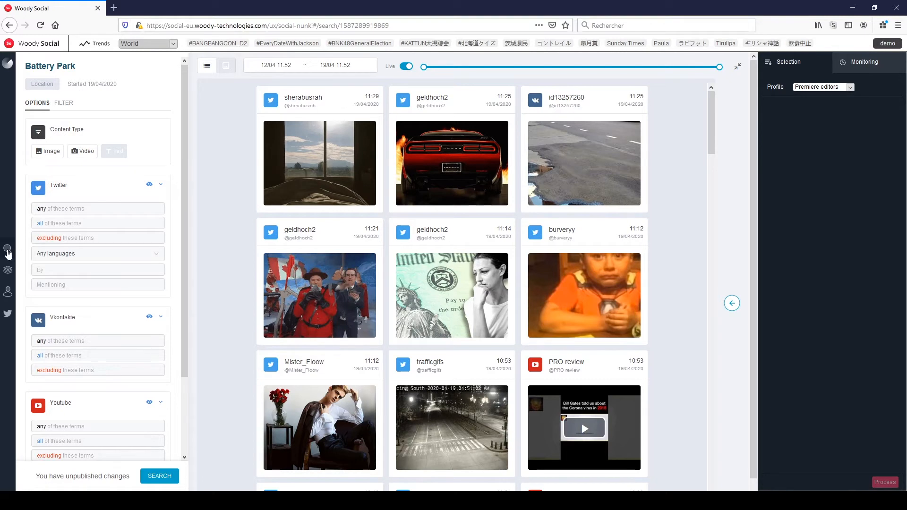
pyautogui.click(8, 251)
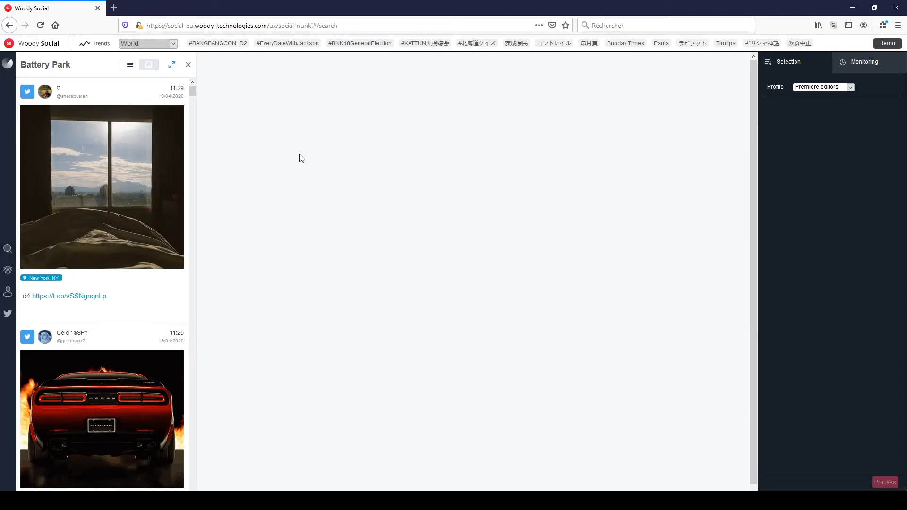
# Run a new keyword search excluding text posts, requiring all of the terms "empty streets" on every social network.
pyautogui.click(8, 250)
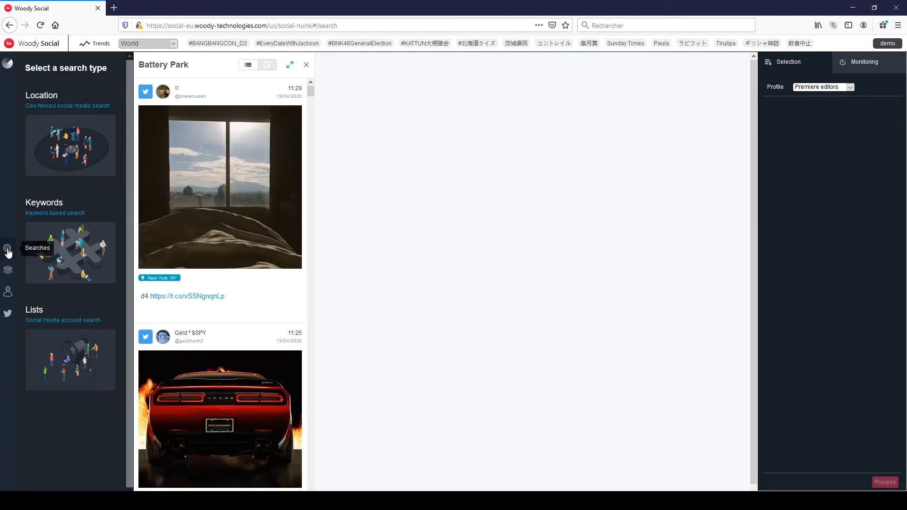
pyautogui.click(111, 257)
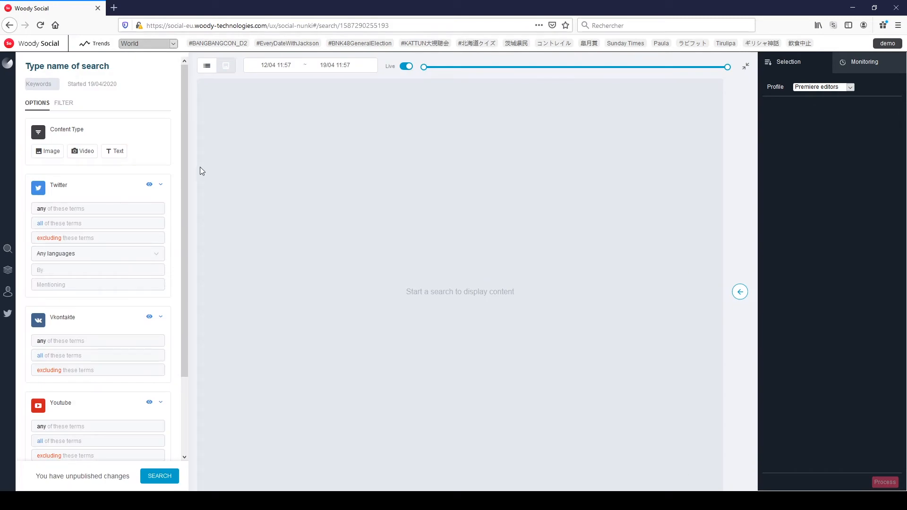
pyautogui.click(118, 152)
pyautogui.click(119, 224)
pyautogui.write('empty streets')
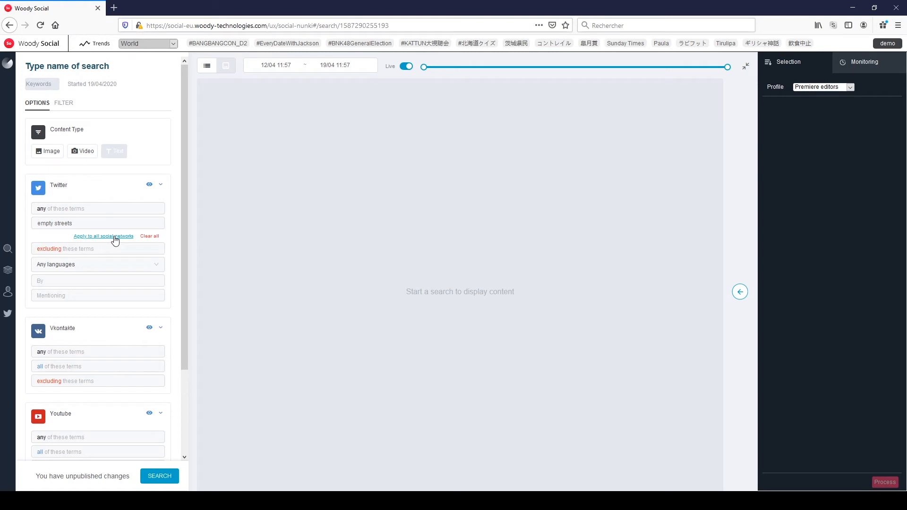
pyautogui.click(114, 235)
pyautogui.scroll(-2, 116, 240)
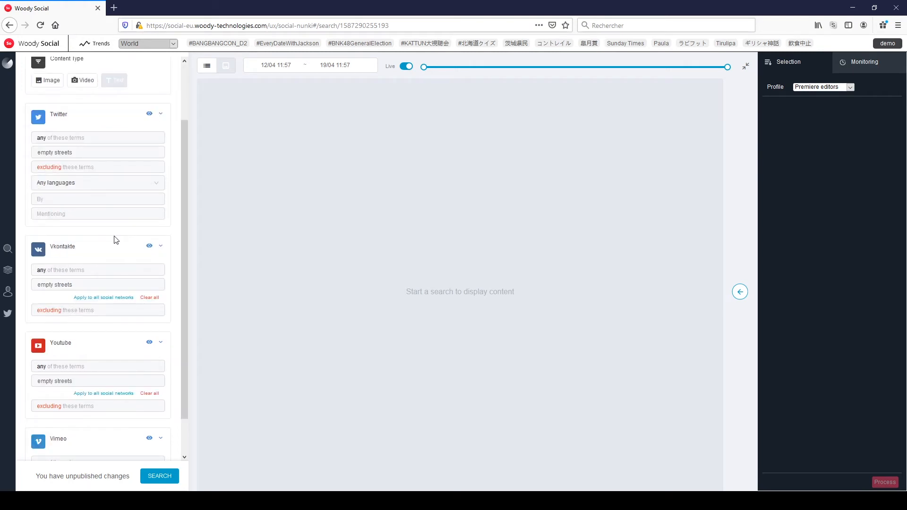
pyautogui.click(161, 476)
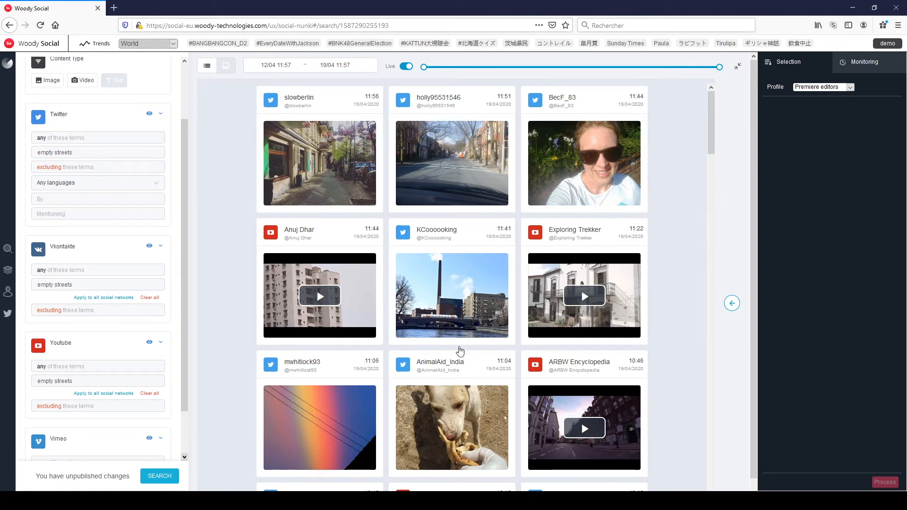
# Preview the white-house street video, and add the waterfront chimney post and the dark city street video to the selection.
pyautogui.click(590, 296)
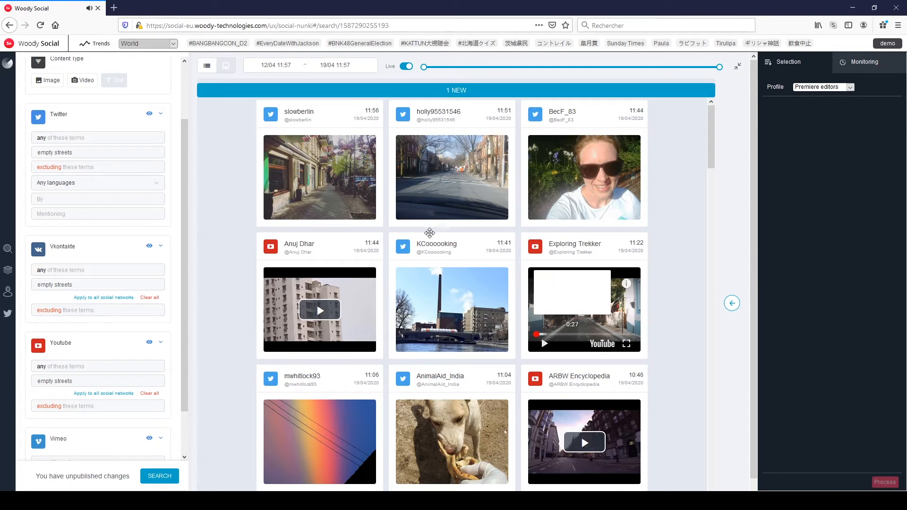
pyautogui.moveTo(431, 240)
pyautogui.moveTo(444, 244); pyautogui.dragTo(802, 206)
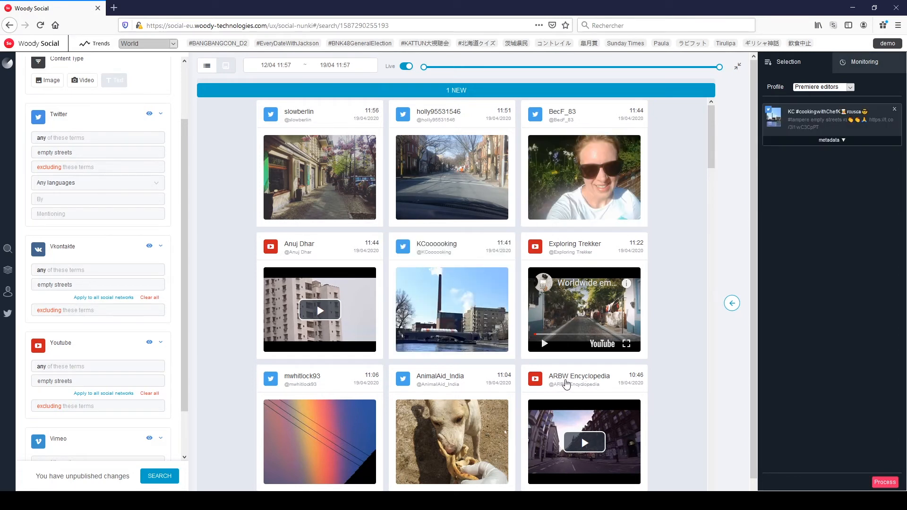
pyautogui.moveTo(566, 379)
pyautogui.moveTo(567, 379); pyautogui.dragTo(842, 203)
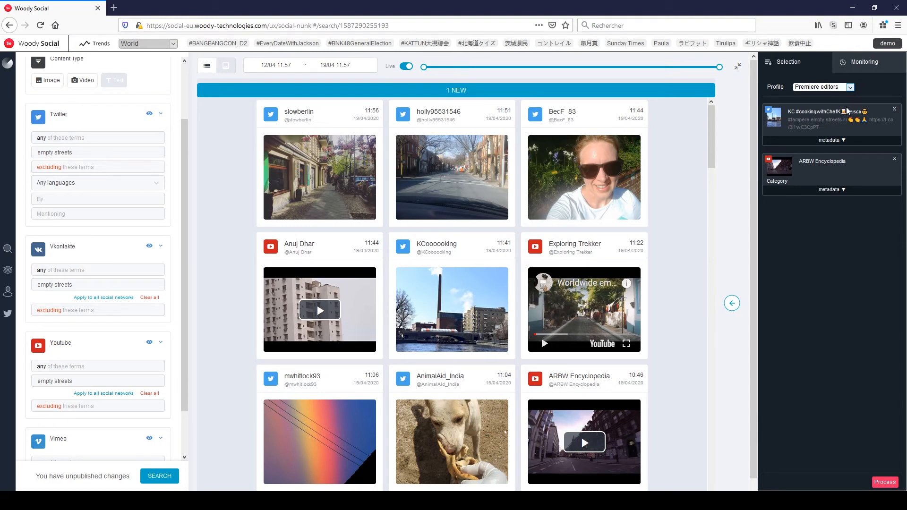
# Process the selection with the Avid Interplay profile, setting the chimney post's category to Current Affairs and story to "Empty Streets".
pyautogui.click(847, 111)
pyautogui.click(831, 141)
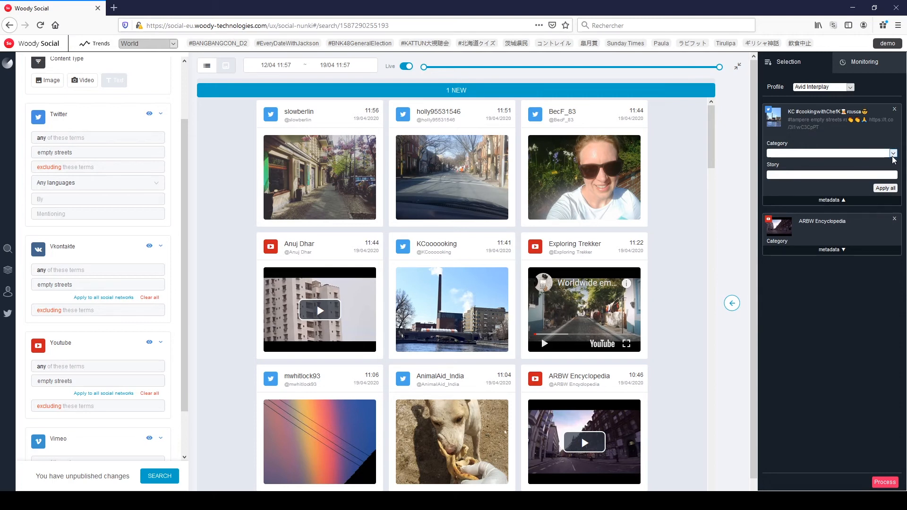
pyautogui.click(879, 188)
pyautogui.click(811, 175)
pyautogui.write('Empty Streets')
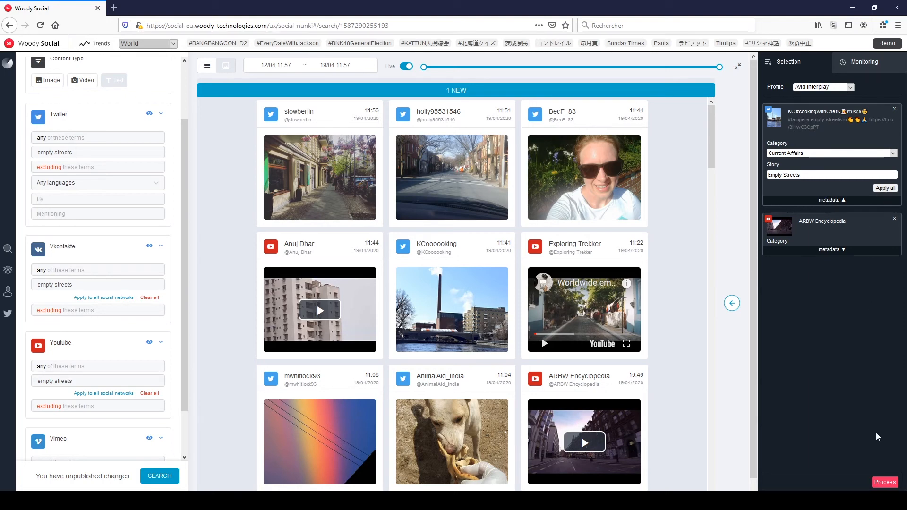
pyautogui.click(888, 484)
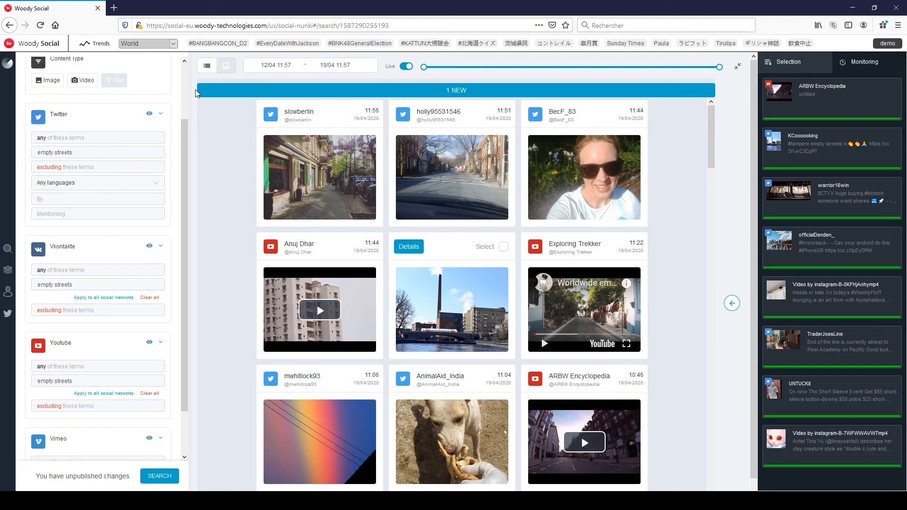
# Name the keyword search "Empty streets" and return to the searches overview.
pyautogui.scroll(3, 184, 87)
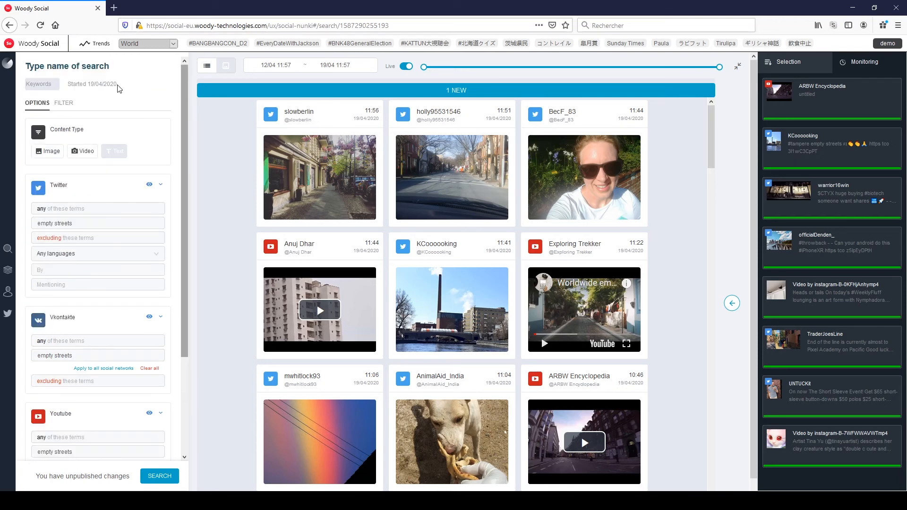
pyautogui.click(45, 67)
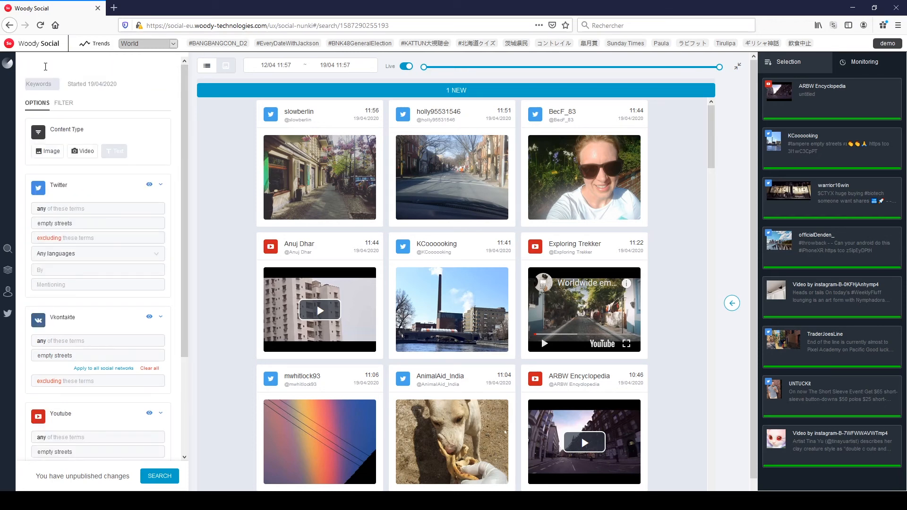
pyautogui.write('Empty streets')
pyautogui.click(7, 254)
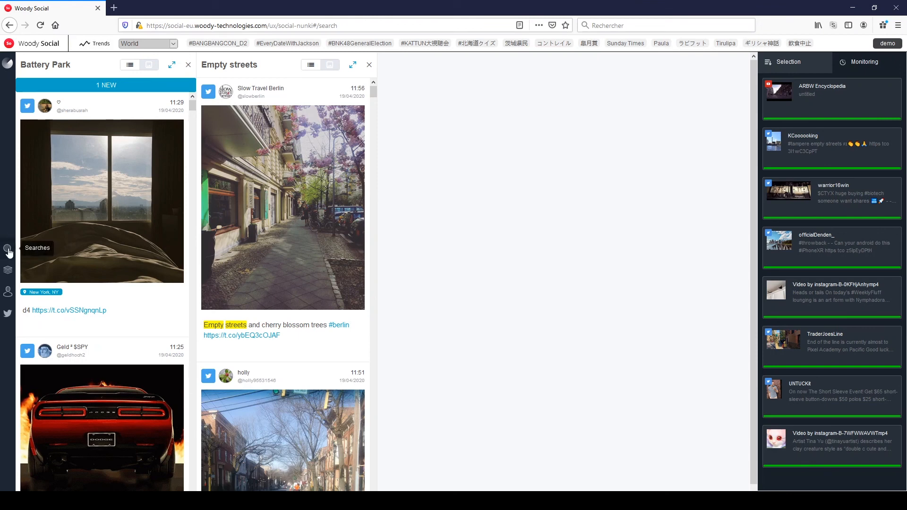
# Run a new list search with the saved "EU leaders" list and browse the posts from its accounts.
pyautogui.click(8, 249)
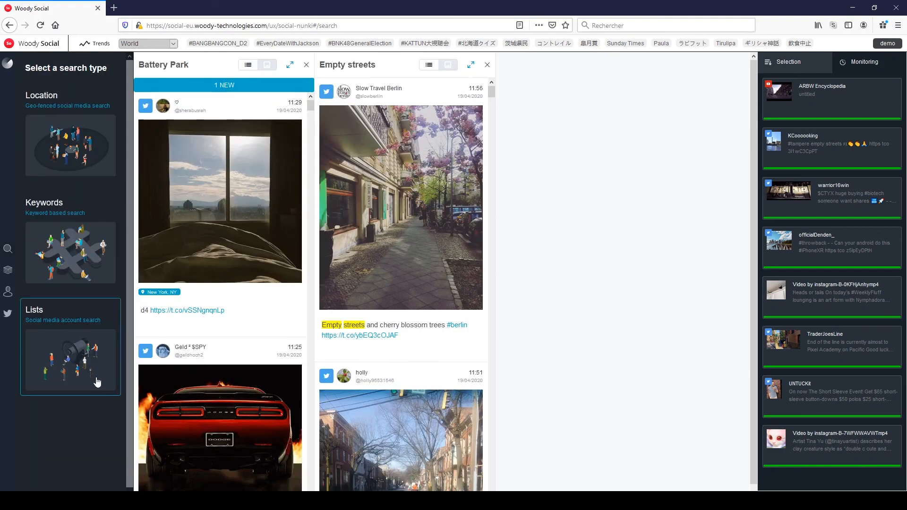
pyautogui.click(103, 381)
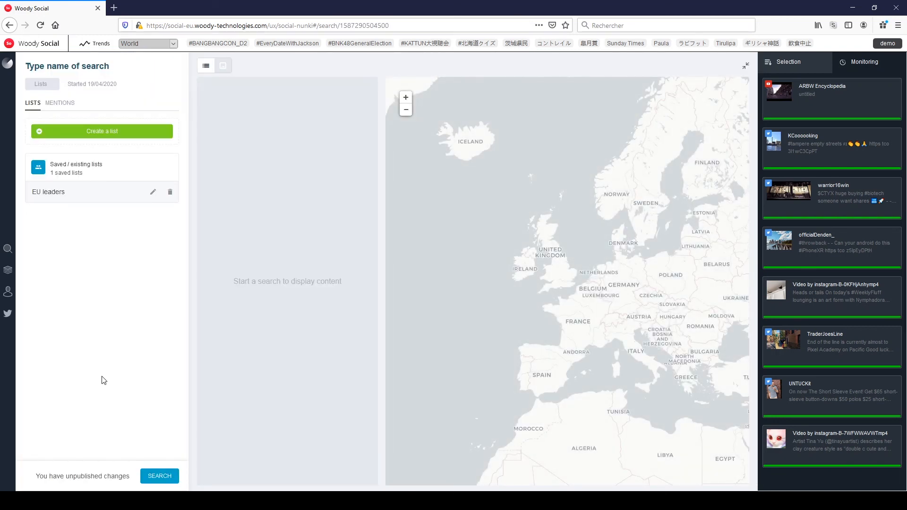
pyautogui.click(56, 197)
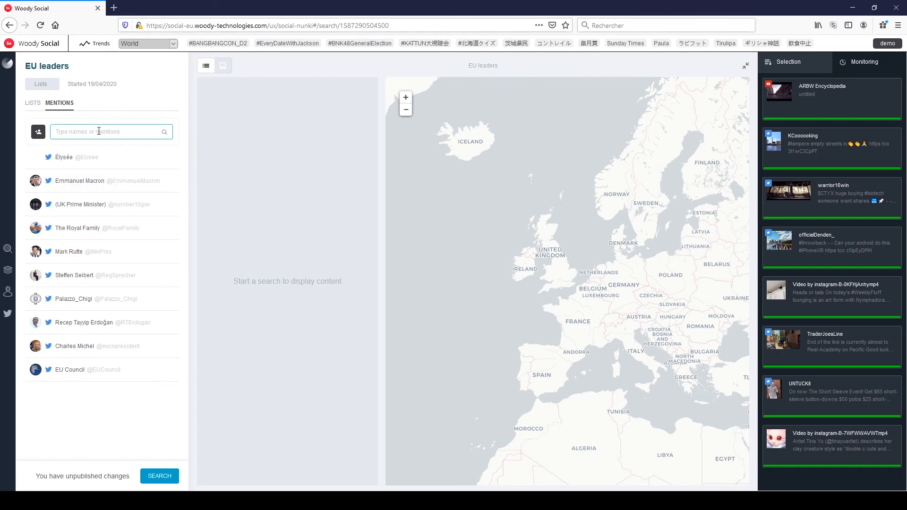
pyautogui.click(160, 476)
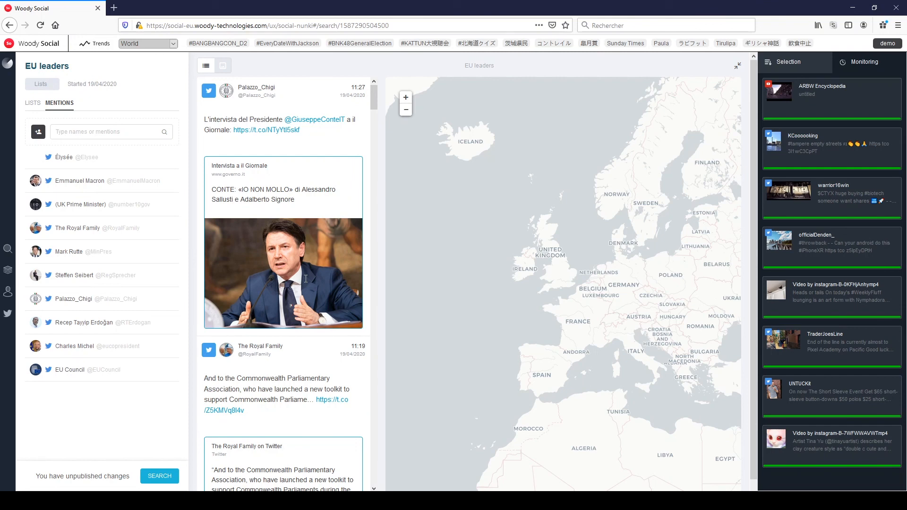
pyautogui.moveTo(310, 354)
pyautogui.scroll(-1, 310, 356)
pyautogui.scroll(-10, 309, 355)
pyautogui.scroll(-10, 310, 355)
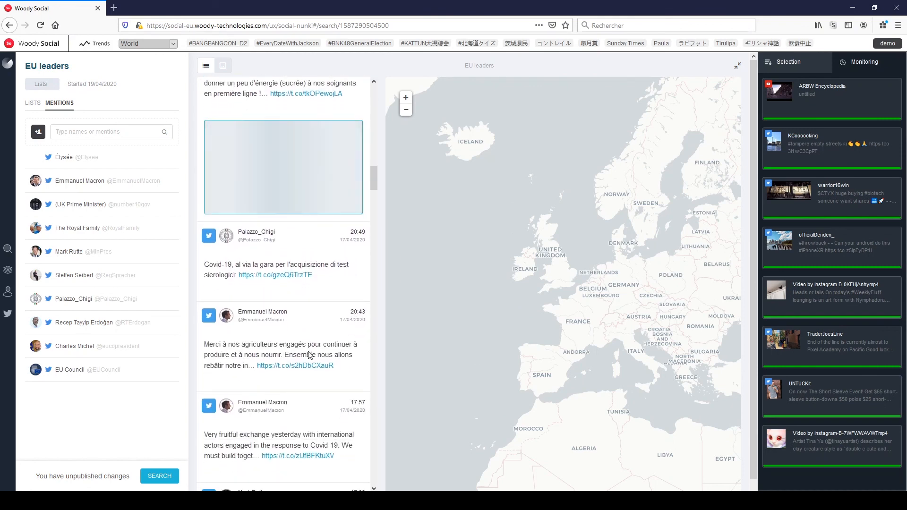